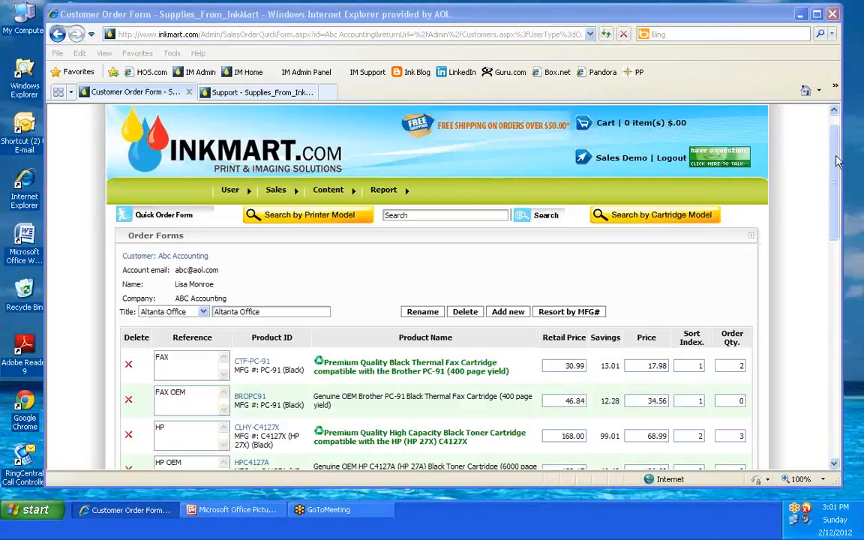
# Step: Review the product rows of the Altanta Office order form and the other form titles available for this customer
pyautogui.scroll(-2, 833, 176)
pyautogui.moveTo(833, 176); pyautogui.dragTo(832, 206)
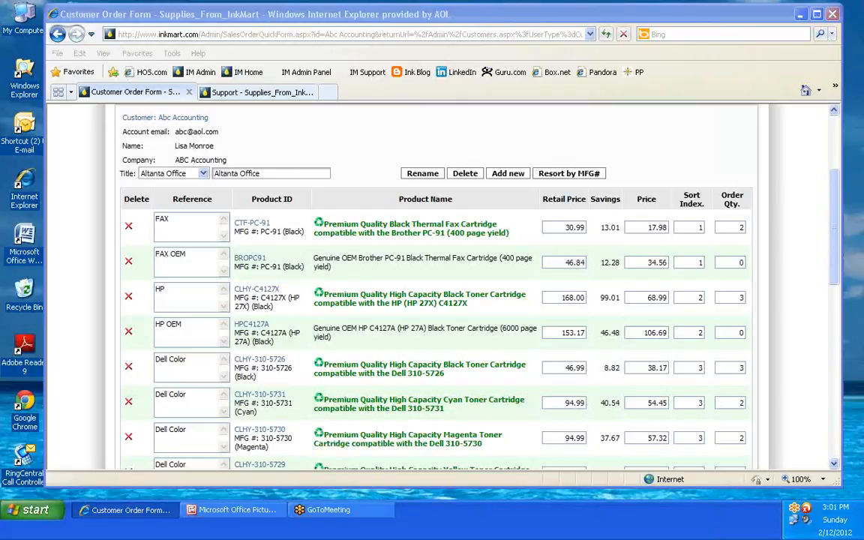
pyautogui.click(204, 174)
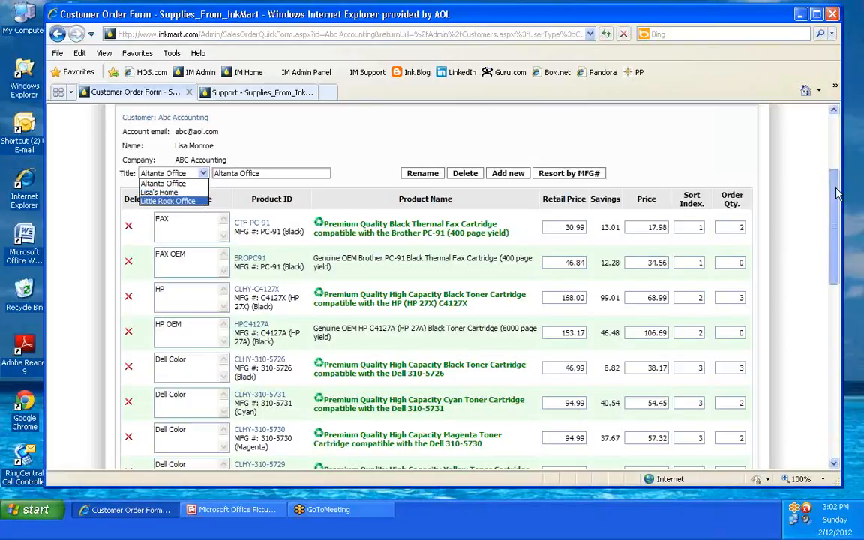
pyautogui.scroll(-1, 833, 223)
pyautogui.scroll(-6, 833, 223)
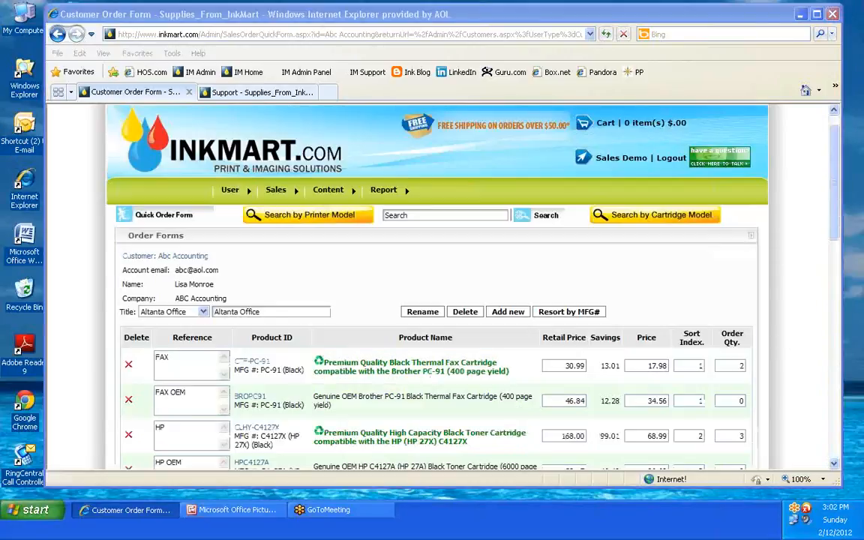
# Step: Check the site assessment worksheet in Microsoft Office Picture Manager, and the Managing Customers and Sales Tools topics on the browser's Sales Team Support page
pyautogui.moveTo(863, 51); pyautogui.dragTo(552, 21)
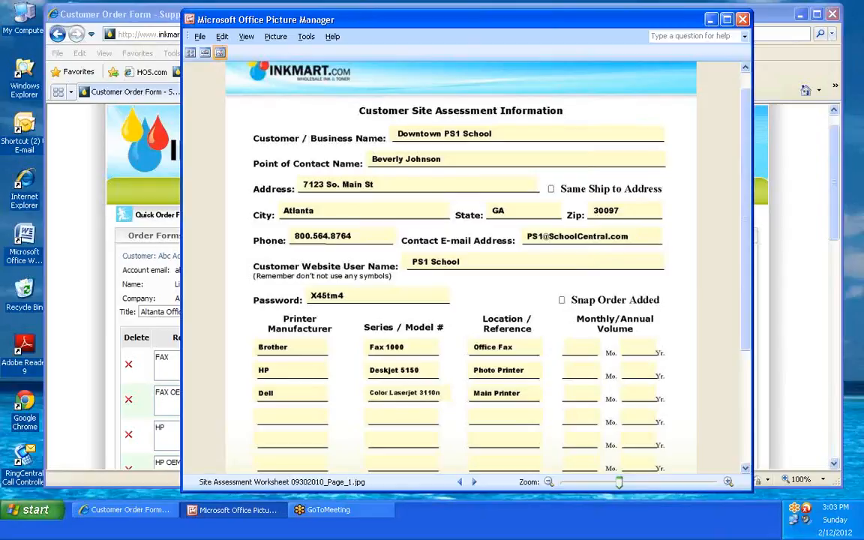
pyautogui.click(712, 19)
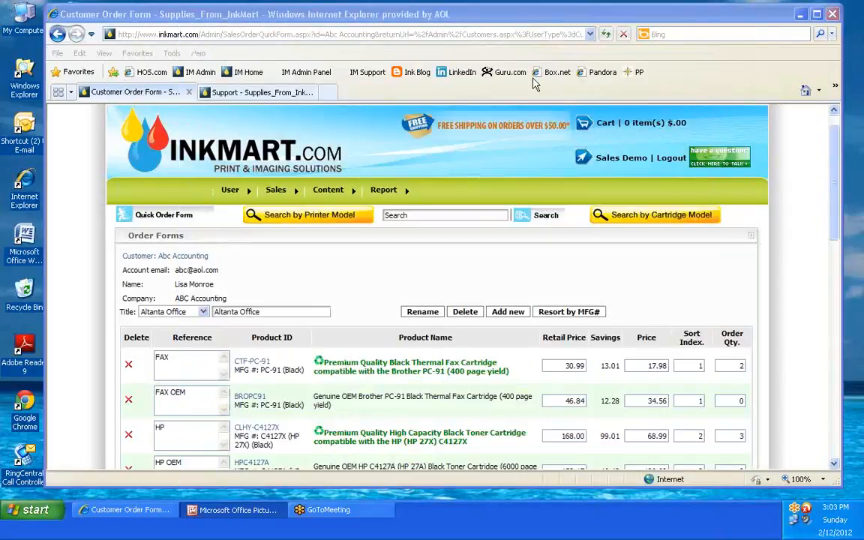
pyautogui.click(252, 92)
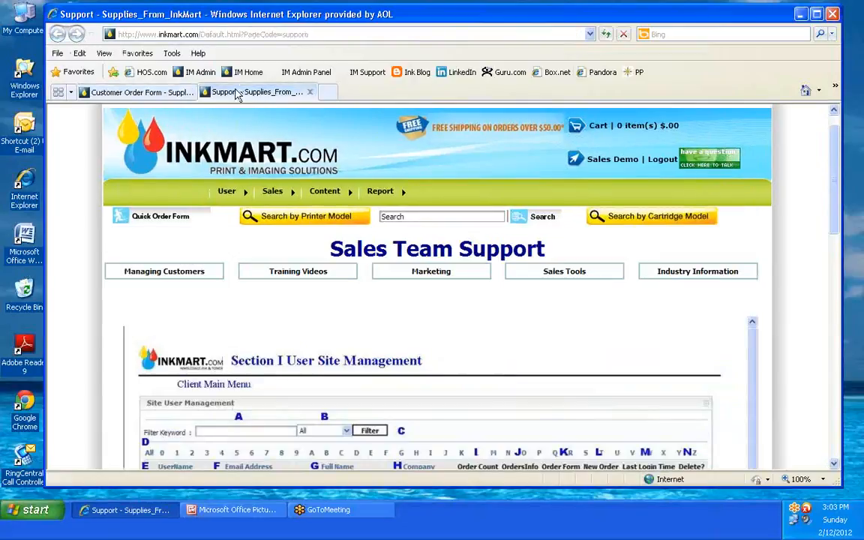
pyautogui.moveTo(201, 277)
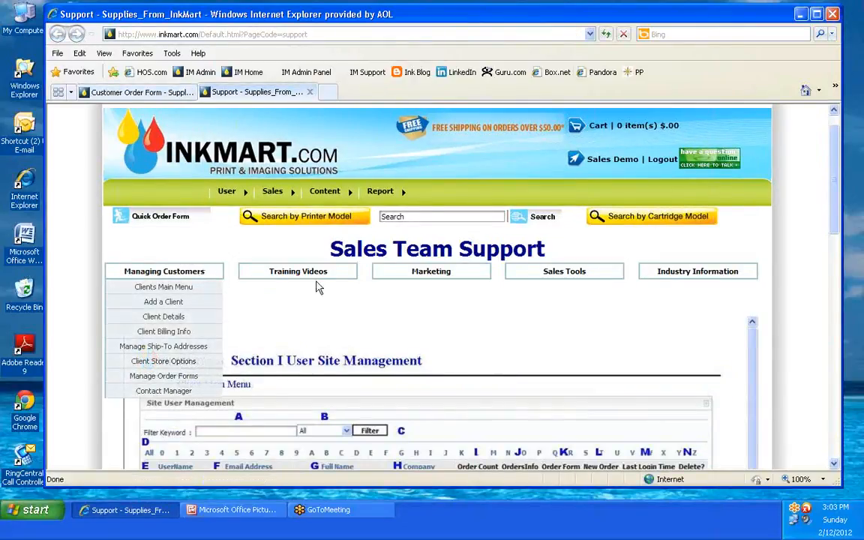
pyautogui.moveTo(573, 281)
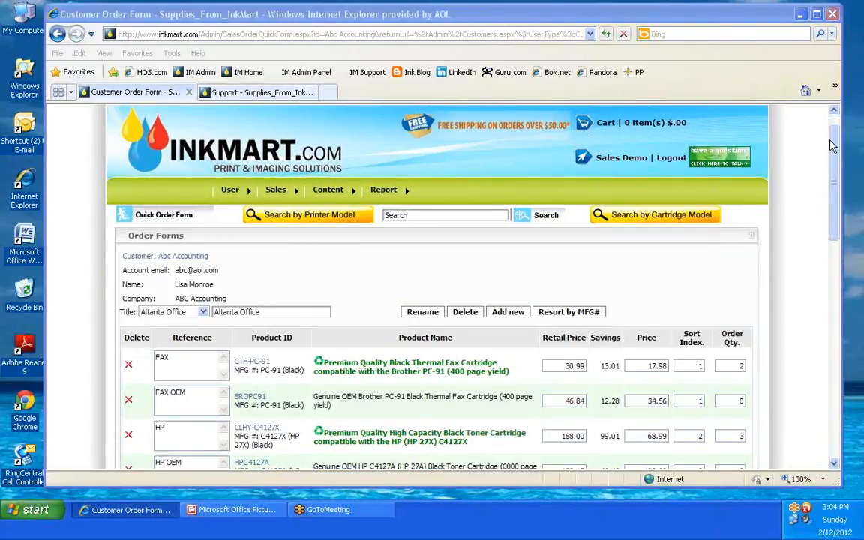
# Step: Set the order quantity of the CTF-PC-91 fax cartridge to 2 in the Altanta Office order form
pyautogui.moveTo(831, 145); pyautogui.dragTo(838, 177)
pyautogui.click(279, 169)
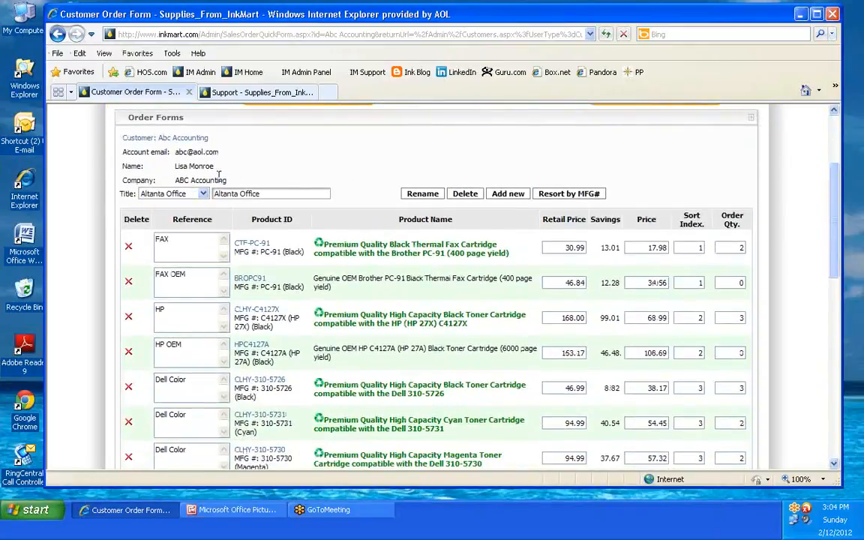
pyautogui.moveTo(835, 195); pyautogui.dragTo(838, 227)
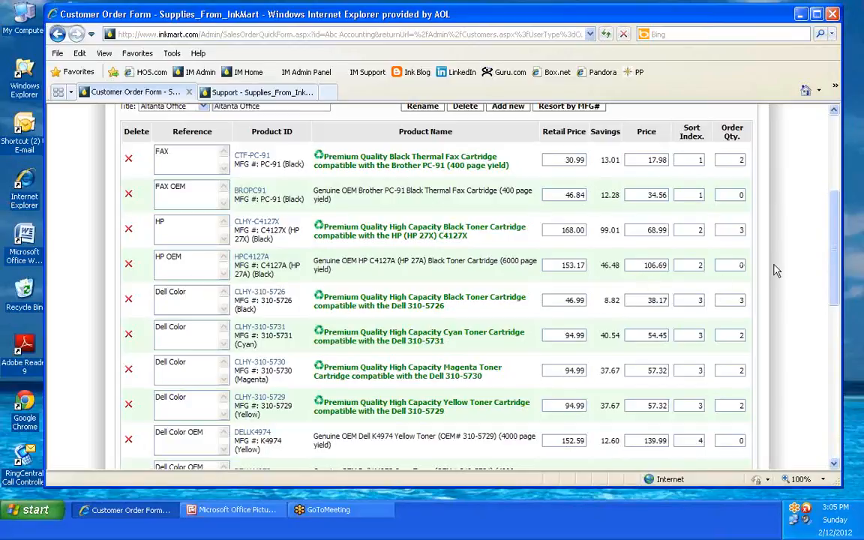
pyautogui.click(741, 159)
pyautogui.write('2')
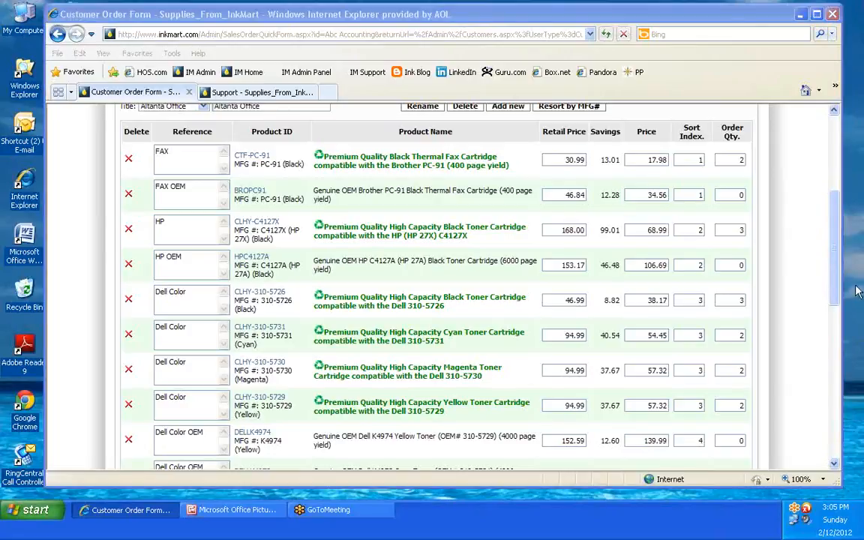
# Step: Change the CLHY-C4127X toner's reference to the contact's first name in possessive form plus "Printer", and copy that text
pyautogui.doubleClick(168, 224)
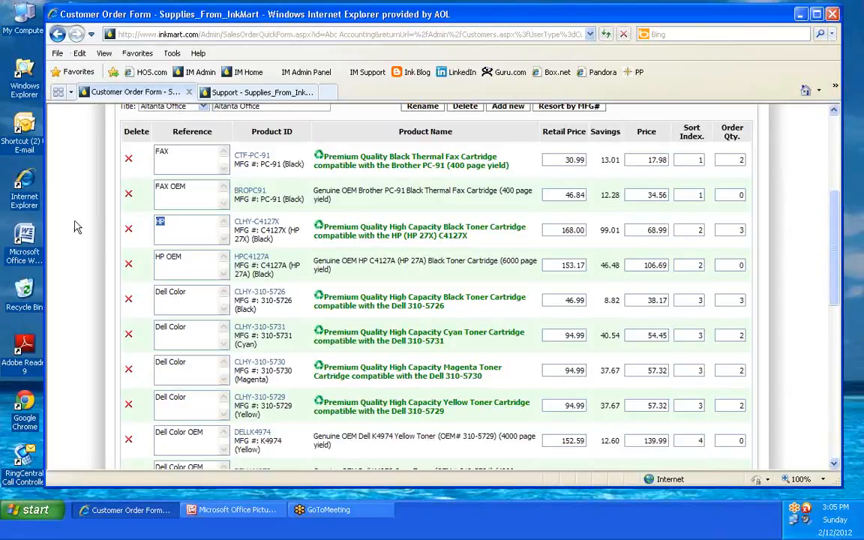
pyautogui.write("Lisa's Printer")
pyautogui.moveTo(206, 222); pyautogui.dragTo(126, 218)
pyautogui.hotkey('ctrl', 'c')
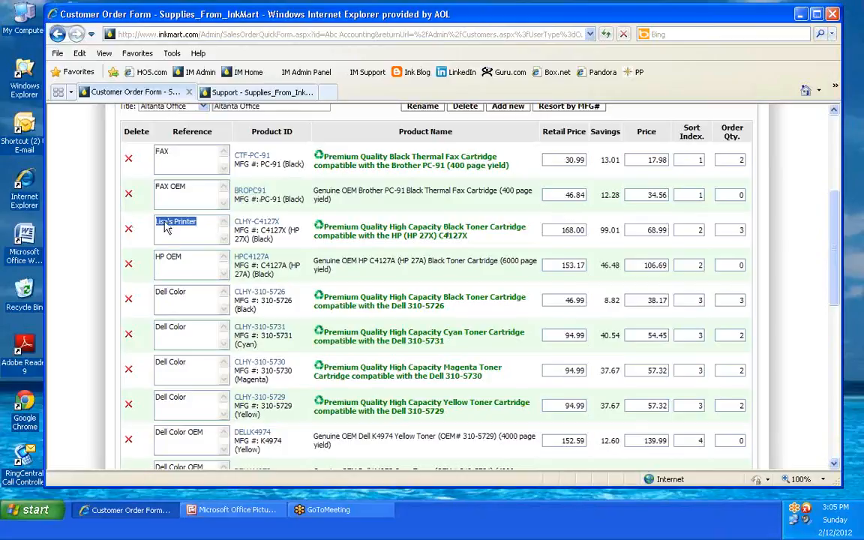
# Step: Replace the HPC4127A toner's reference with the copied printer reference and append "OEM" to it
pyautogui.rightClick(165, 223)
pyautogui.click(188, 258)
pyautogui.moveTo(186, 258); pyautogui.dragTo(159, 253)
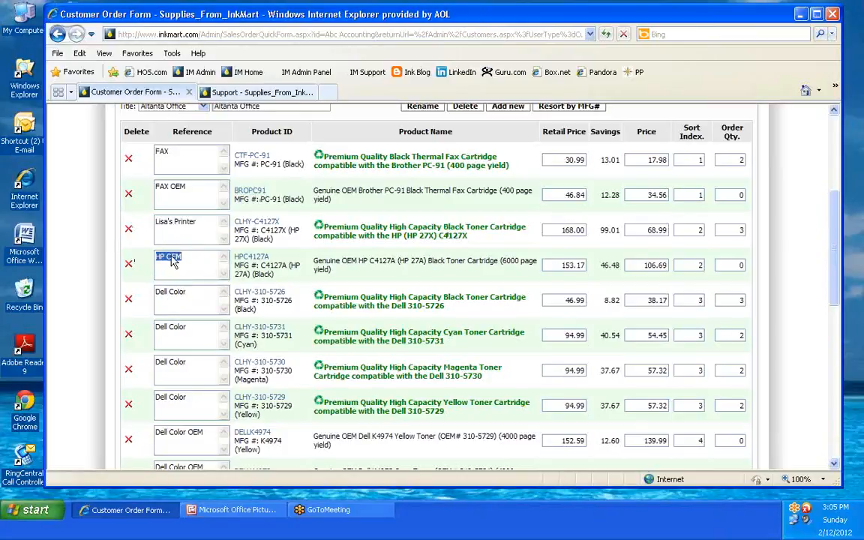
pyautogui.rightClick(176, 254)
pyautogui.click(189, 298)
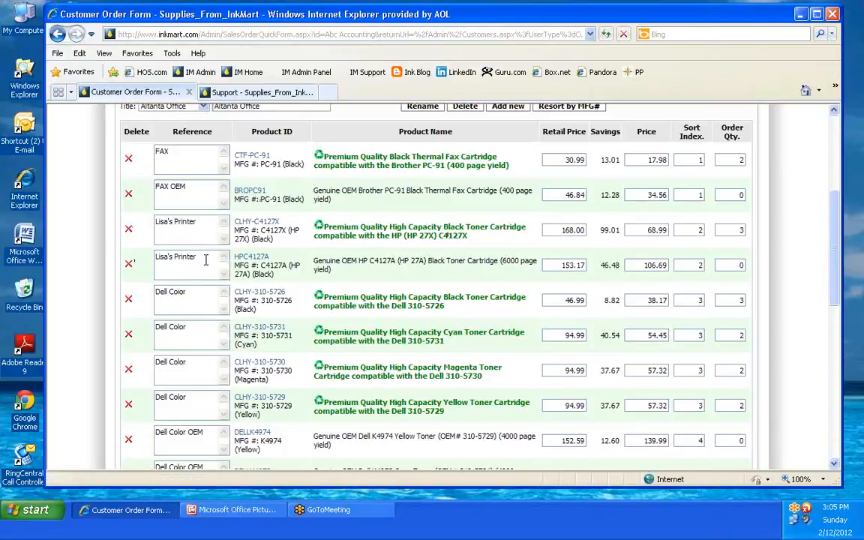
pyautogui.write('OEM')
# Step: Set the sort index of the CLHY-C4127X and HPC4127A toners to 1
pyautogui.write('1')
pyautogui.click(701, 265)
pyautogui.write('1')
# Step: Set the CLHY-C4127X toner's price to 66.99 and save the order form
pyautogui.moveTo(834, 208); pyautogui.dragTo(835, 227)
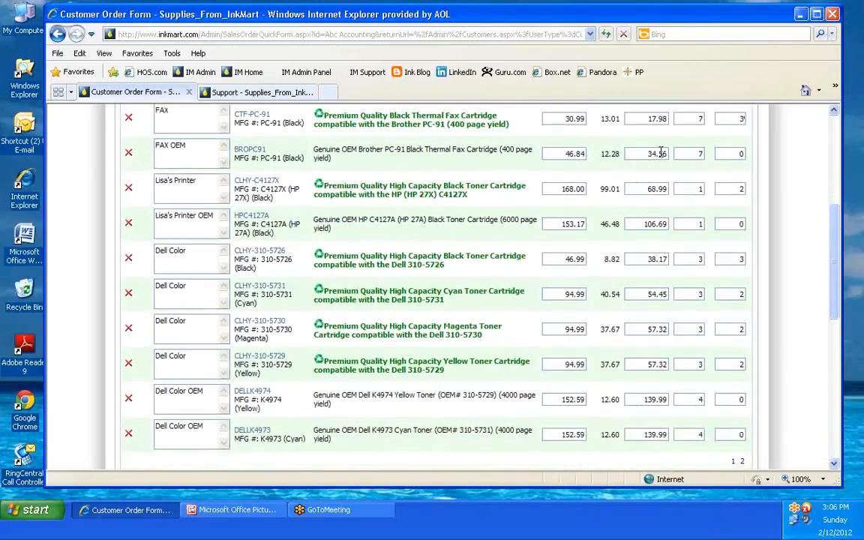
pyautogui.click(656, 118)
pyautogui.press('BackSpace')
pyautogui.write('3')
pyautogui.scroll(-3, 837, 254)
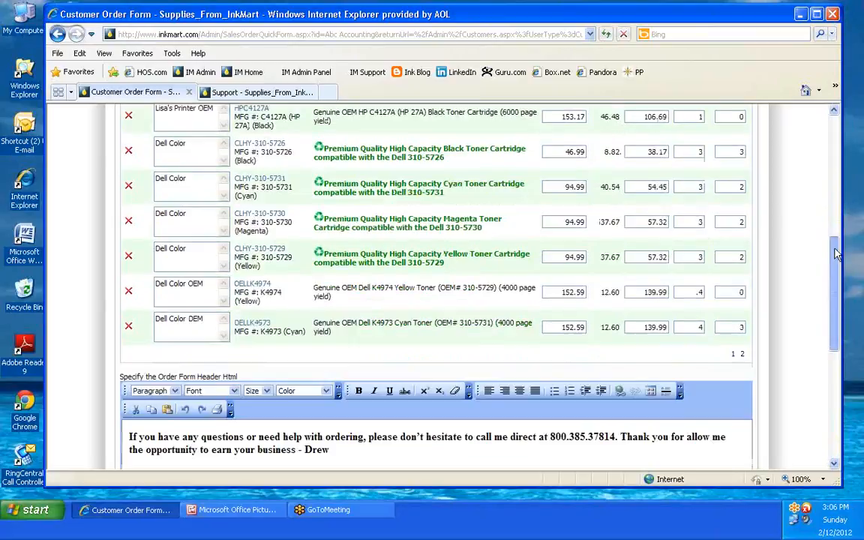
pyautogui.scroll(-5, 837, 254)
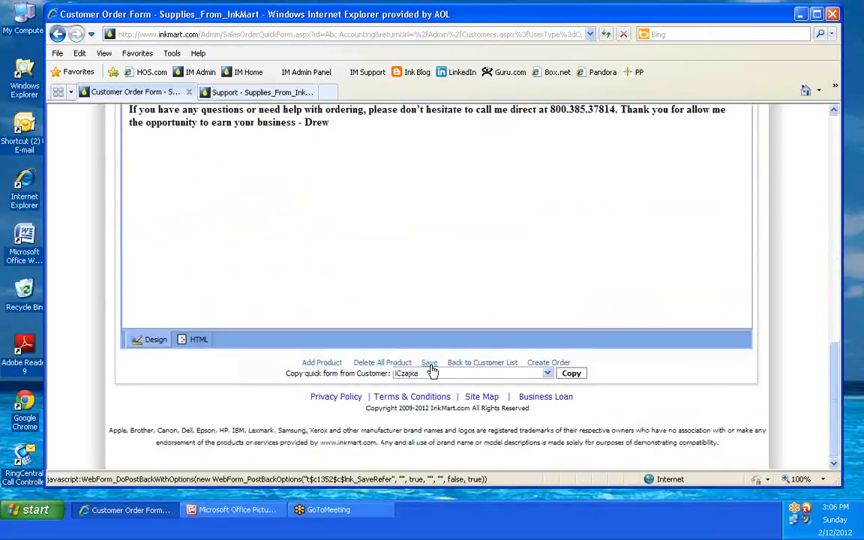
pyautogui.click(429, 363)
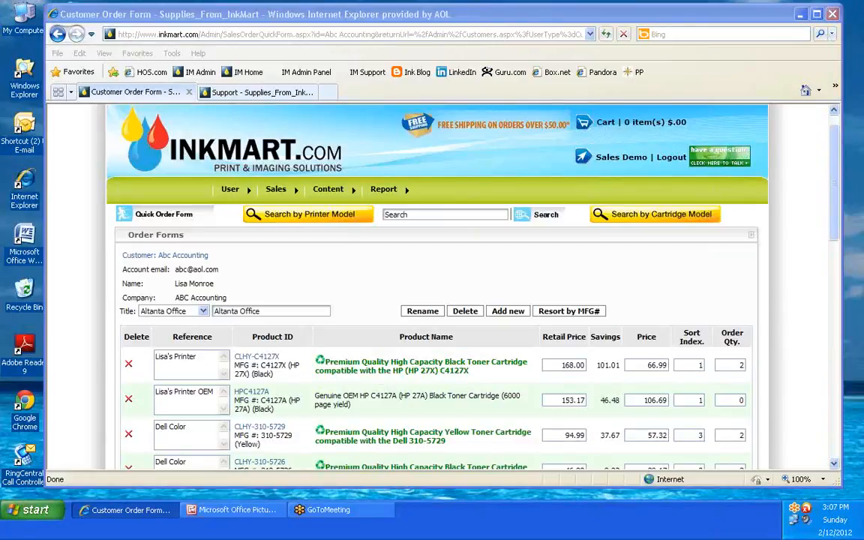
# Step: Review the sorting, references and prices of the products in the saved order form
pyautogui.scroll(-1, 837, 156)
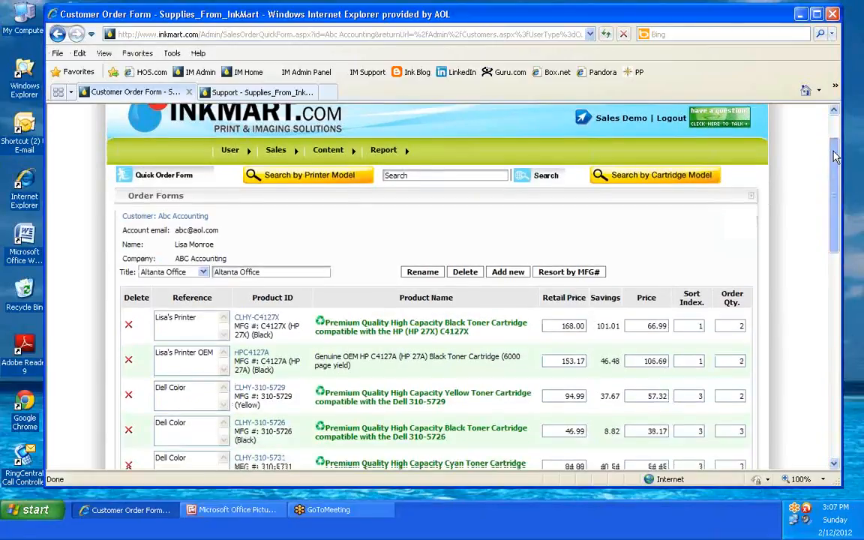
pyautogui.scroll(-4, 837, 156)
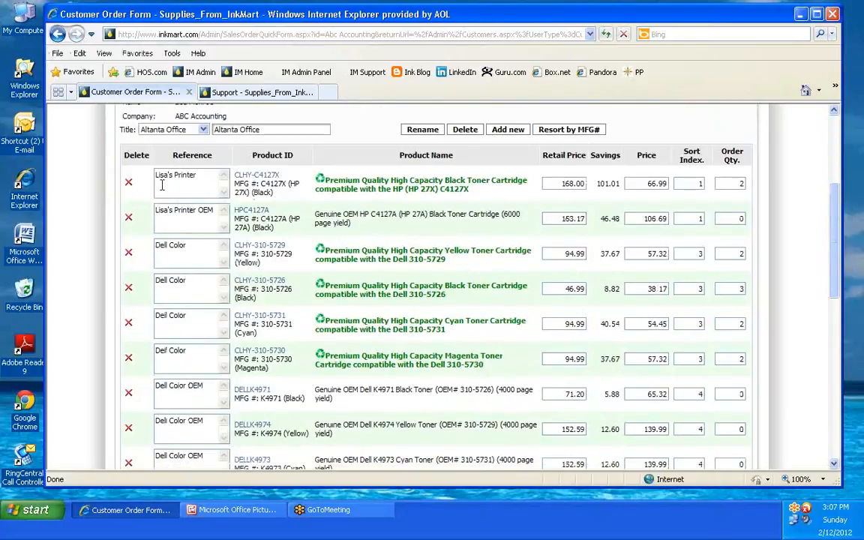
pyautogui.click(195, 175)
pyautogui.moveTo(835, 288); pyautogui.dragTo(834, 291)
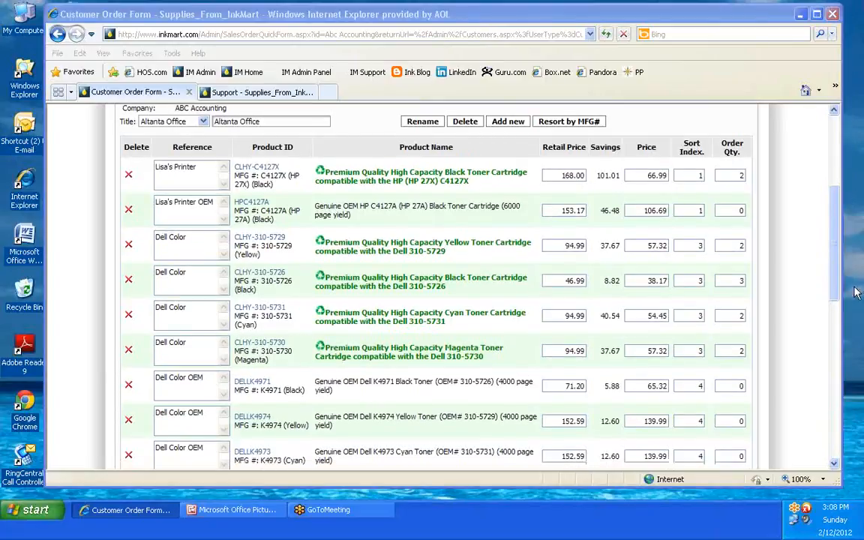
# Step: Switch to the Little Rock Office order form and start adding a product to it
pyautogui.click(203, 123)
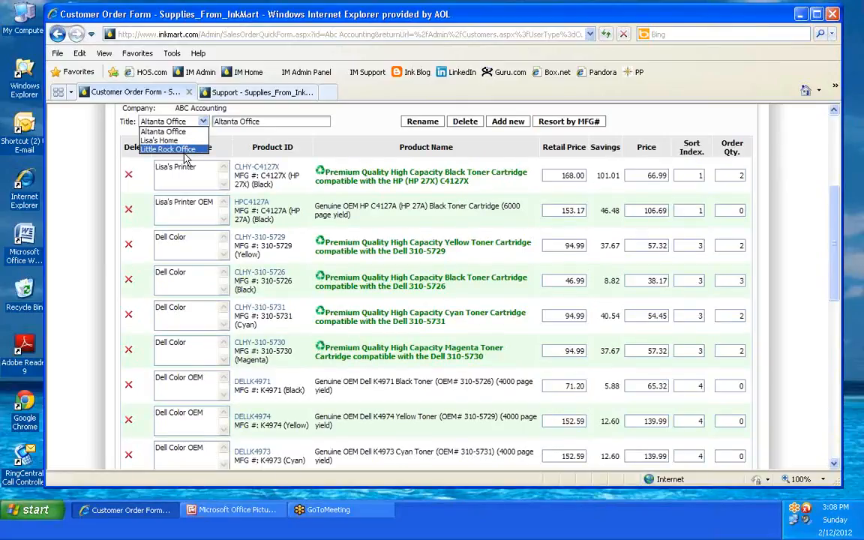
pyautogui.click(175, 148)
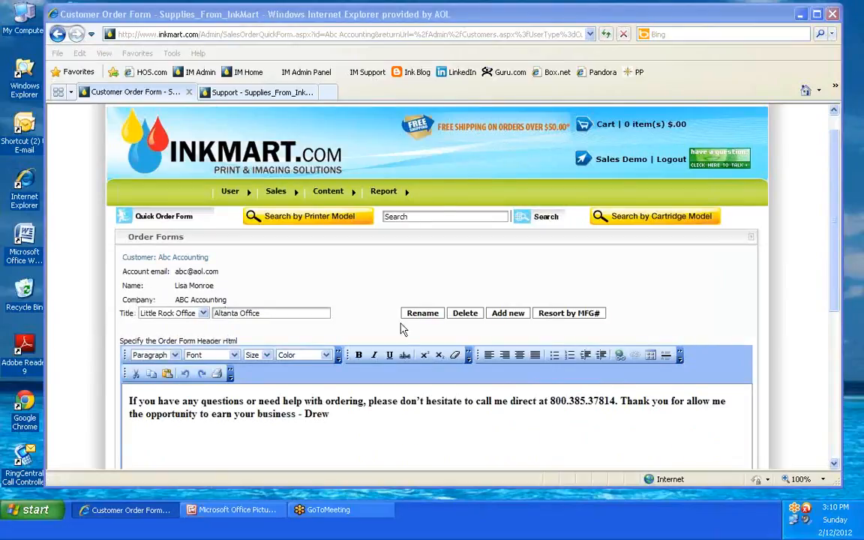
pyautogui.scroll(-2, 835, 199)
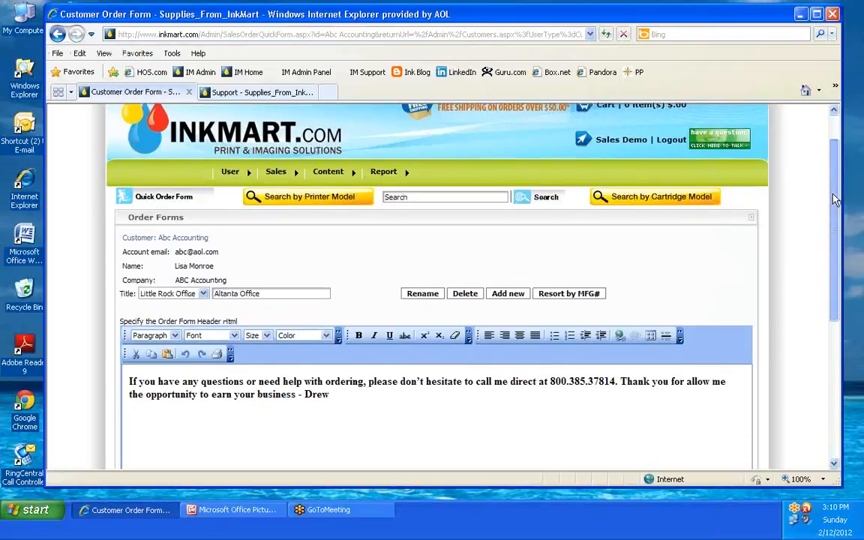
pyautogui.moveTo(835, 199); pyautogui.dragTo(780, 335)
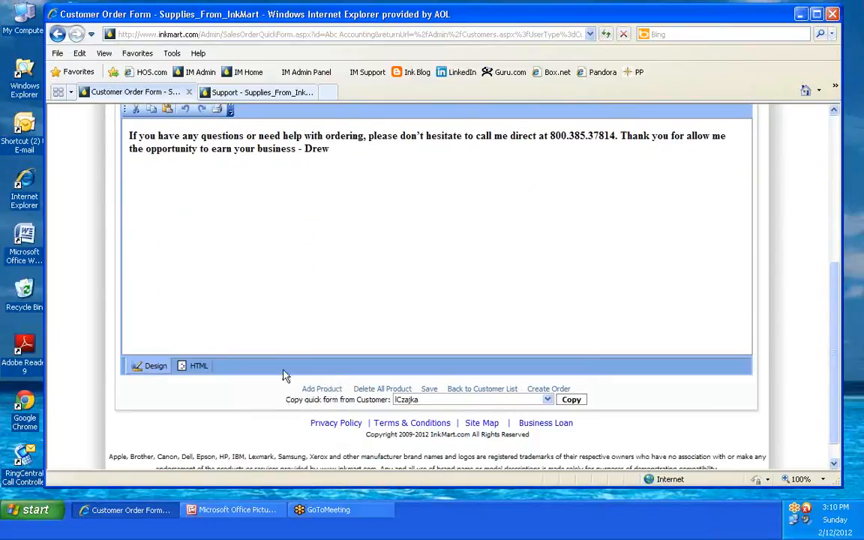
pyautogui.click(323, 389)
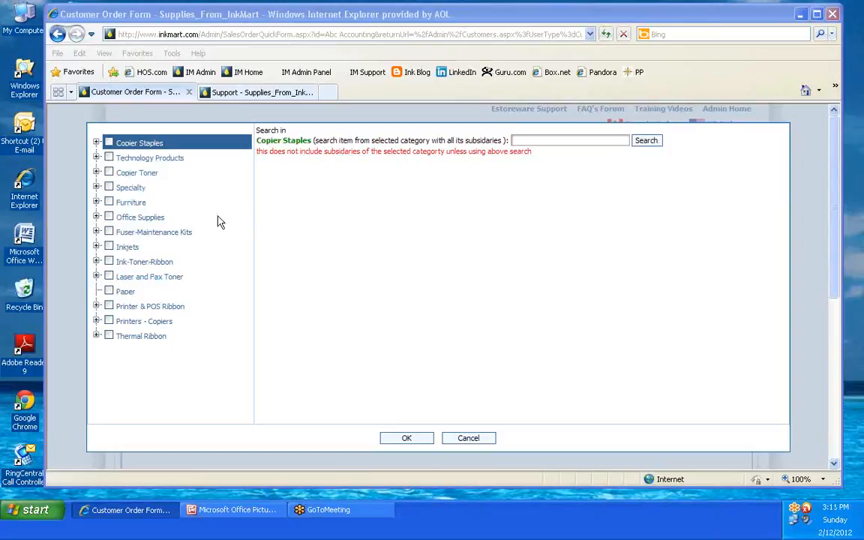
# Step: Select the Ink-Toner-Ribbon category and check the printer models listed on the site assessment worksheet in Microsoft Office Picture Manager
pyautogui.click(153, 264)
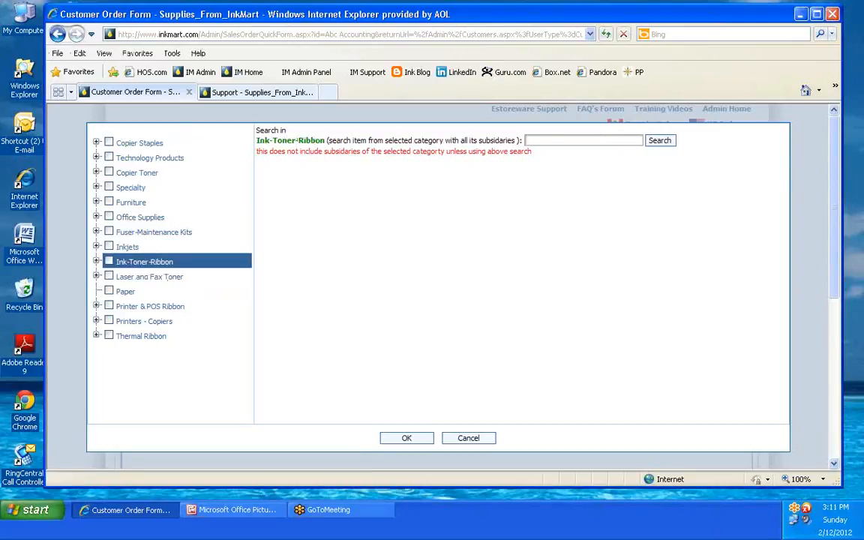
pyautogui.moveTo(789, 3); pyautogui.dragTo(464, 4)
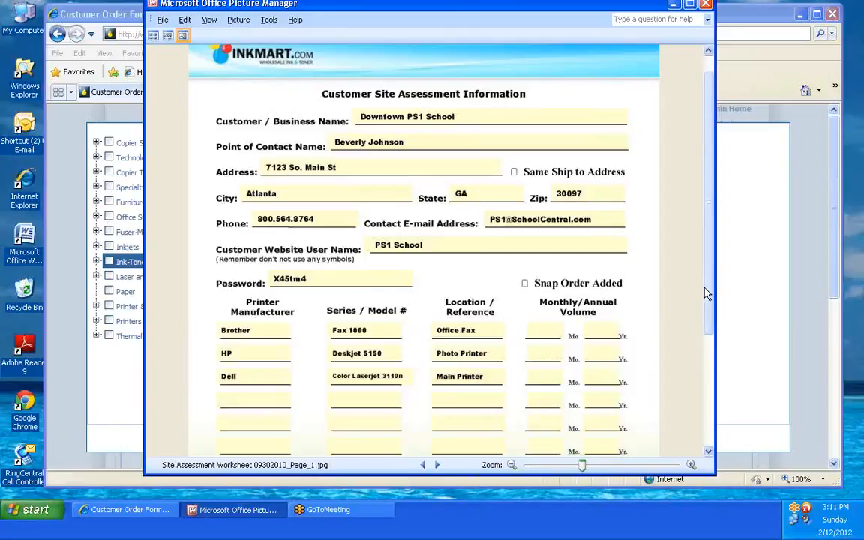
pyautogui.click(820, 78)
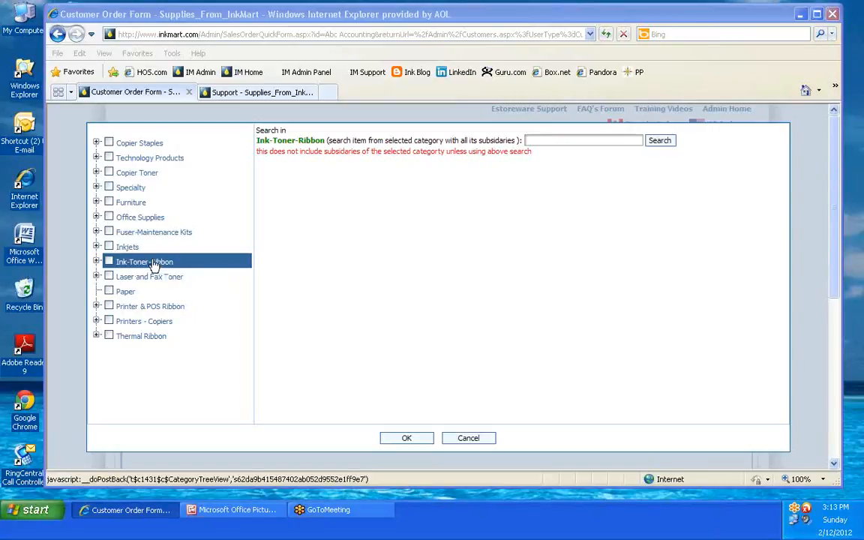
# Step: Expand the Ink-Toner-Ribbon category through the Brother brand down to its Fax Series models
pyautogui.click(135, 206)
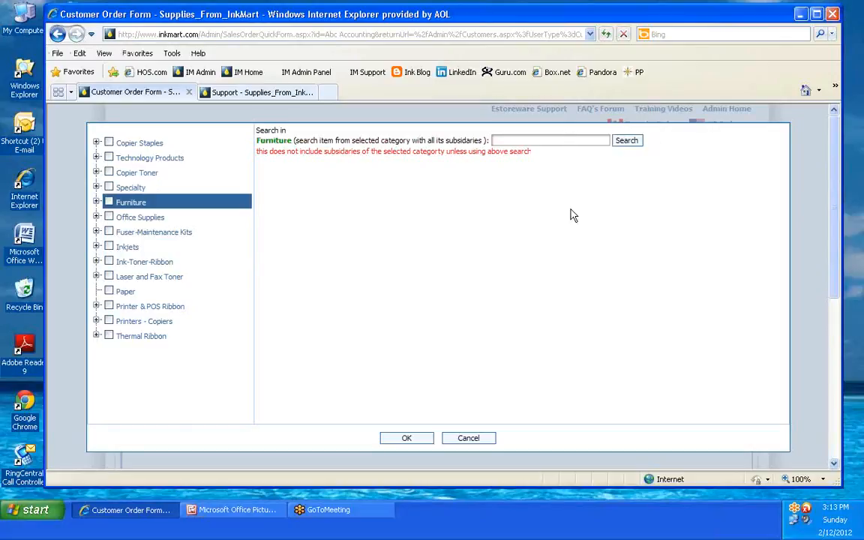
pyautogui.click(96, 263)
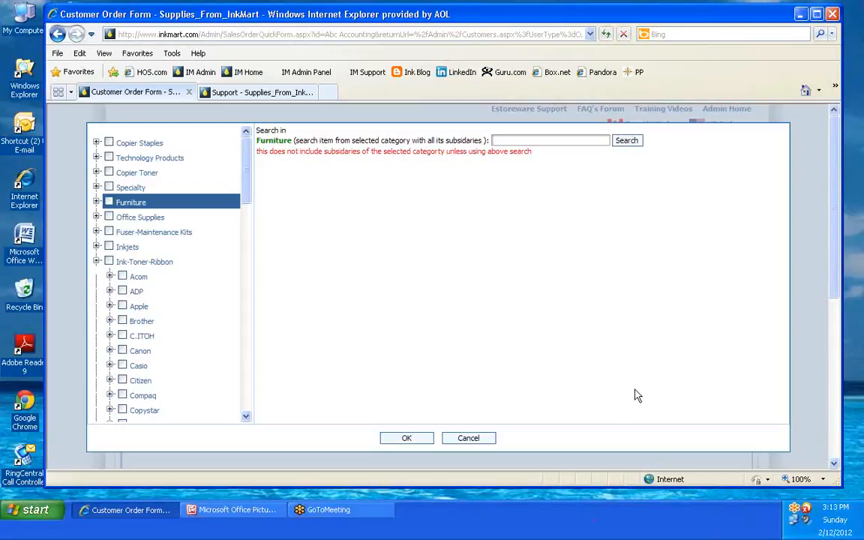
pyautogui.moveTo(247, 173); pyautogui.dragTo(247, 194)
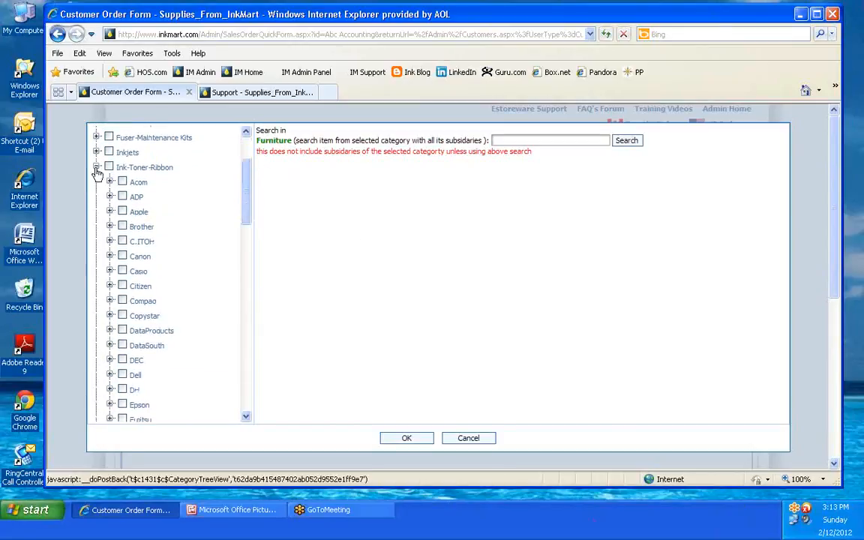
pyautogui.click(108, 231)
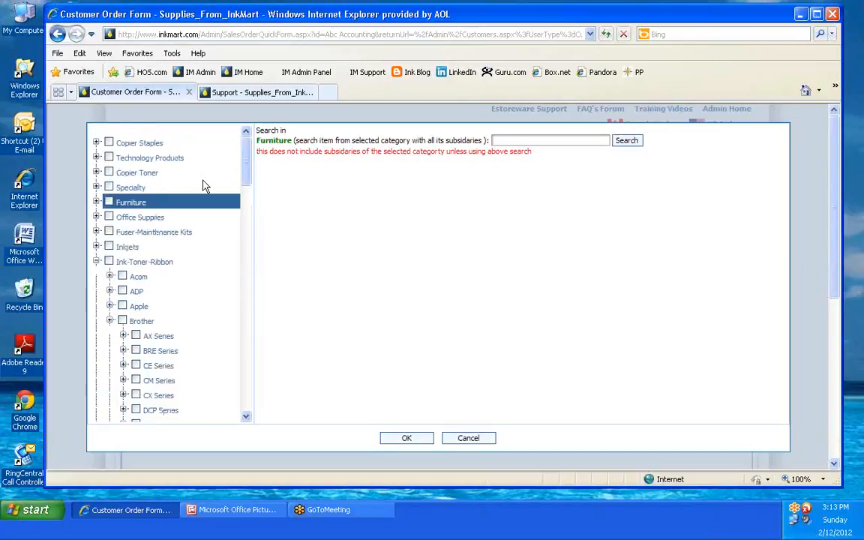
pyautogui.scroll(-2, 247, 165)
pyautogui.scroll(-5, 250, 167)
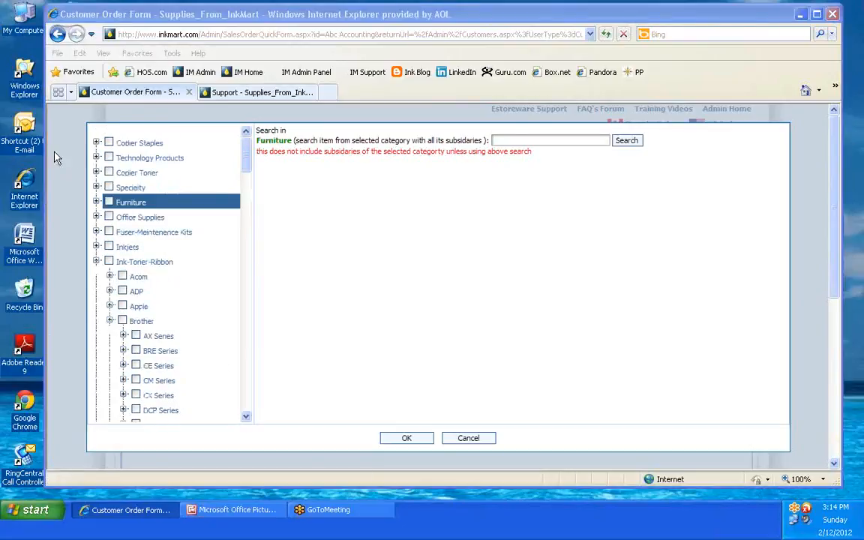
pyautogui.moveTo(244, 146); pyautogui.dragTo(245, 187)
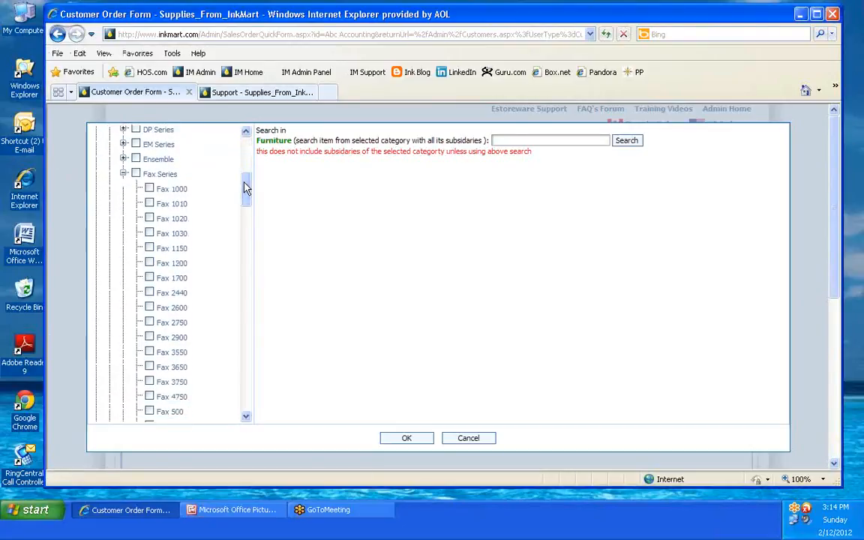
# Step: List the Fax 1000 supplies and select the compatible CTF-PC-91 and genuine BROPC91 black thermal fax cartridges
pyautogui.click(168, 191)
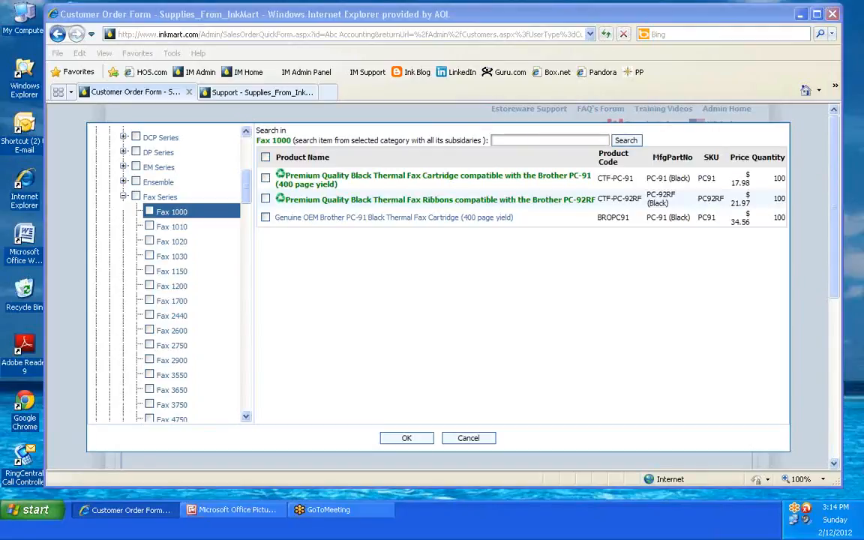
pyautogui.click(266, 179)
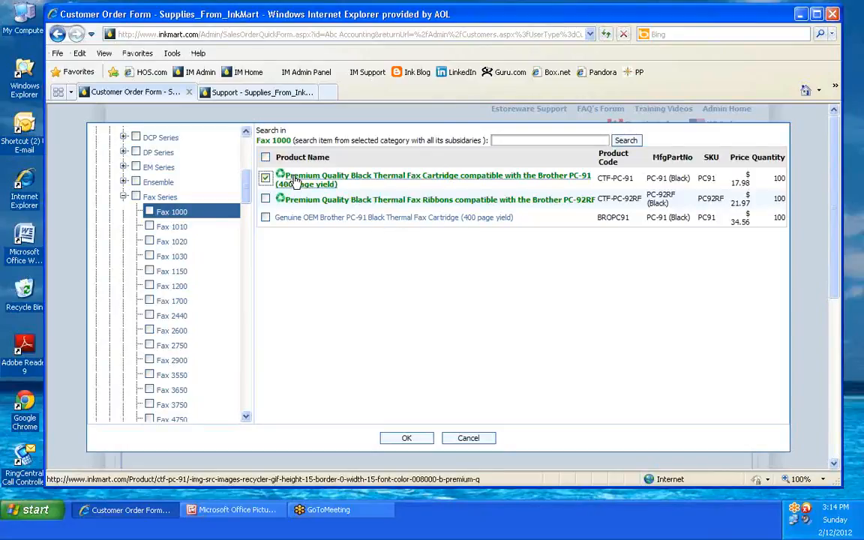
pyautogui.click(265, 219)
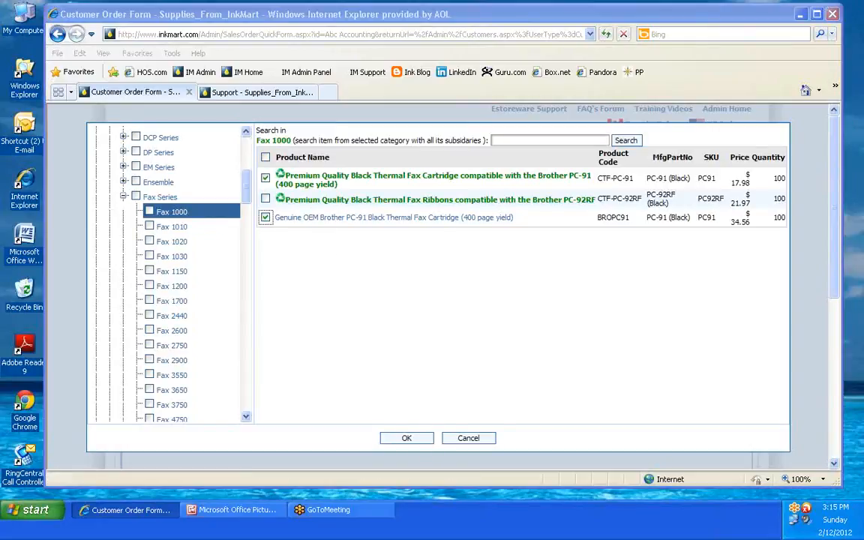
# Step: Browse to the HP brand's OfficeJet series and list the supplies for the OfficeJet 5500
pyautogui.moveTo(246, 186); pyautogui.dragTo(240, 333)
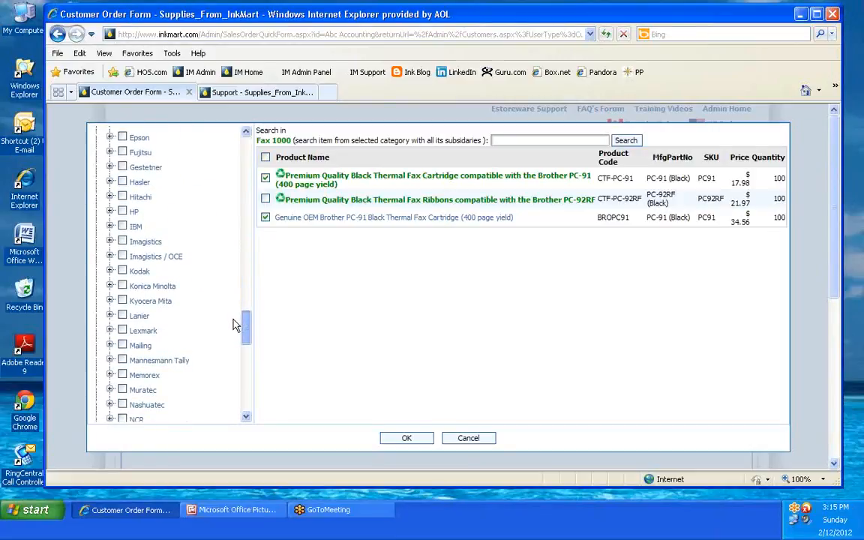
pyautogui.click(109, 211)
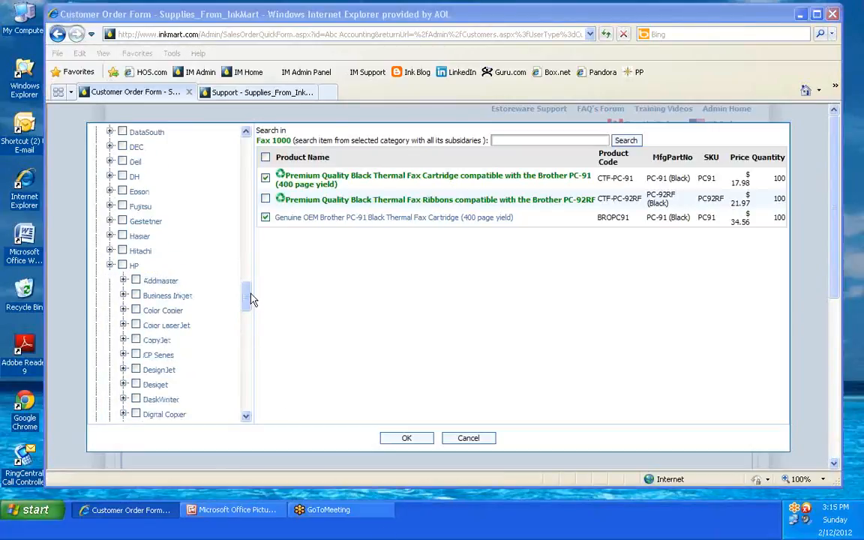
pyautogui.moveTo(247, 295); pyautogui.dragTo(248, 328)
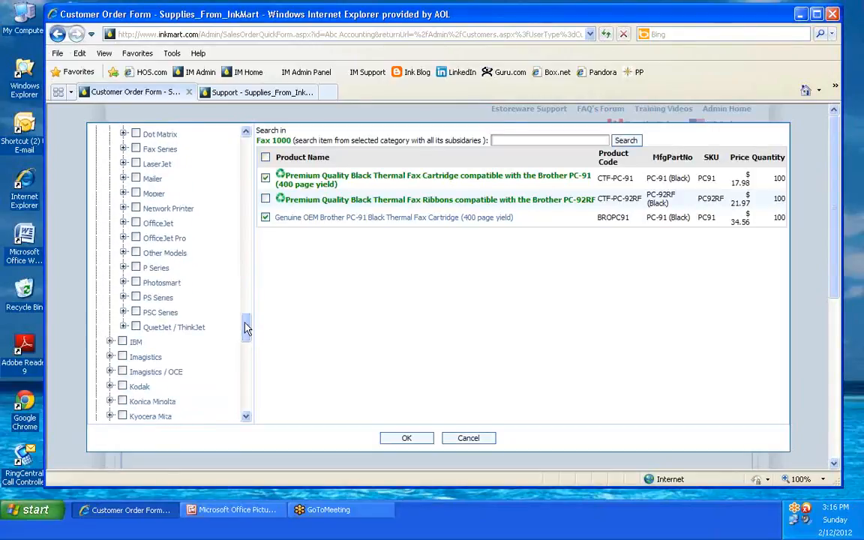
pyautogui.click(124, 224)
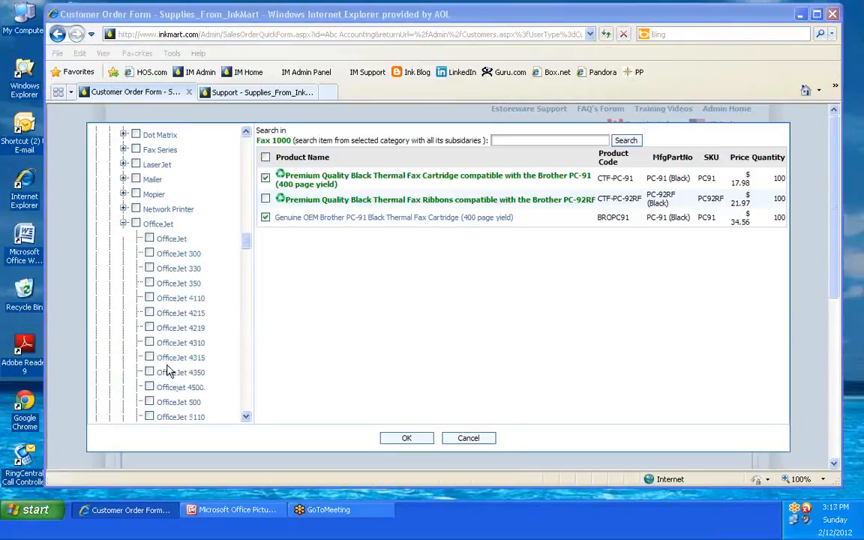
pyautogui.moveTo(245, 240); pyautogui.dragTo(248, 246)
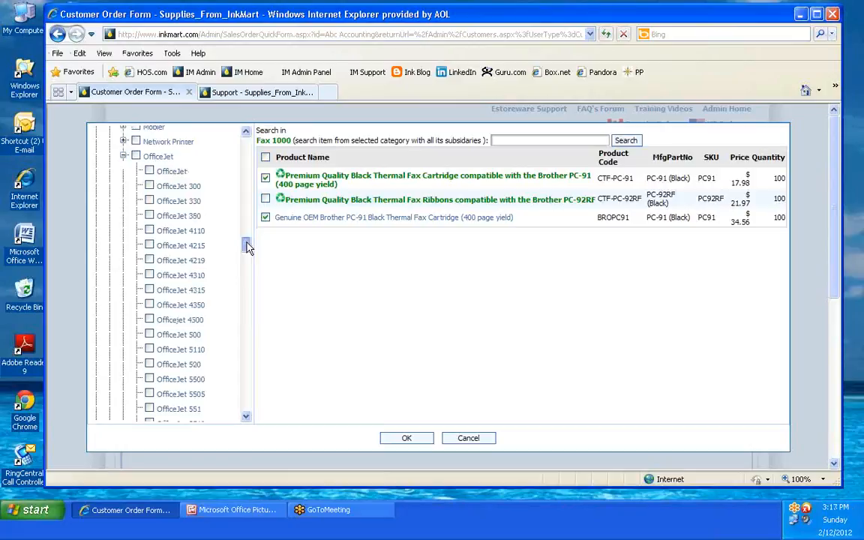
pyautogui.click(180, 323)
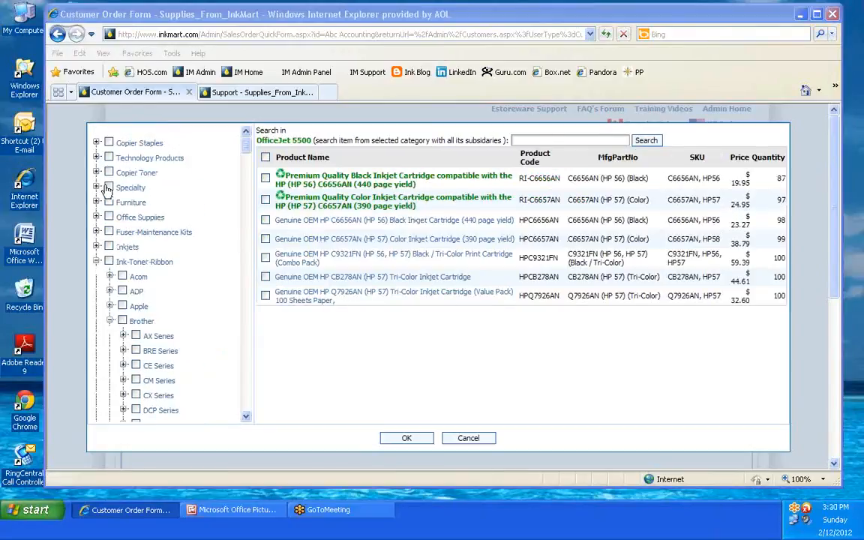
# Step: Select the compatible and genuine C6656AN (HP 56) black and C6657AN (HP 57) color inkjet cartridges
pyautogui.click(265, 178)
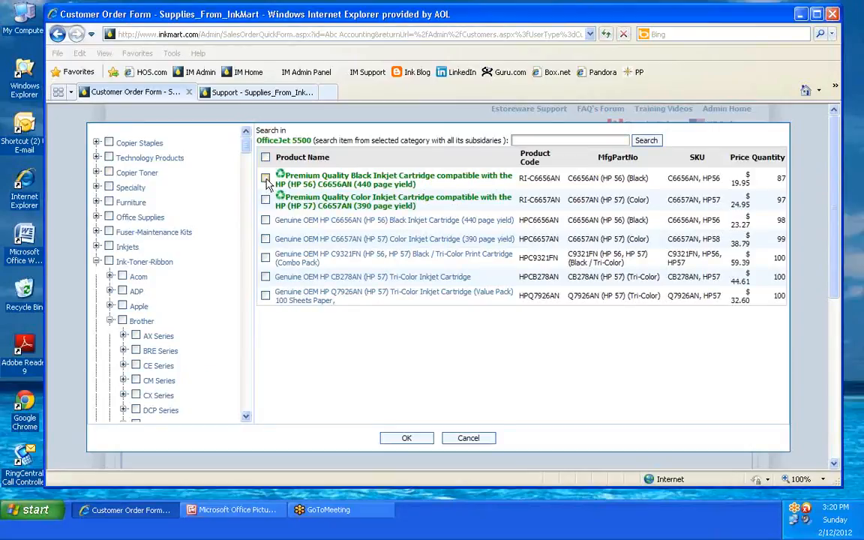
pyautogui.click(266, 200)
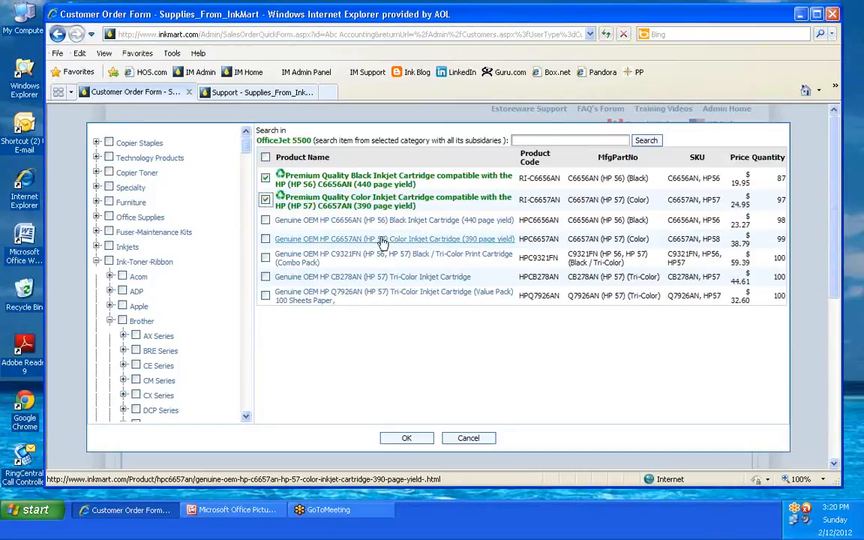
pyautogui.click(265, 219)
pyautogui.click(265, 239)
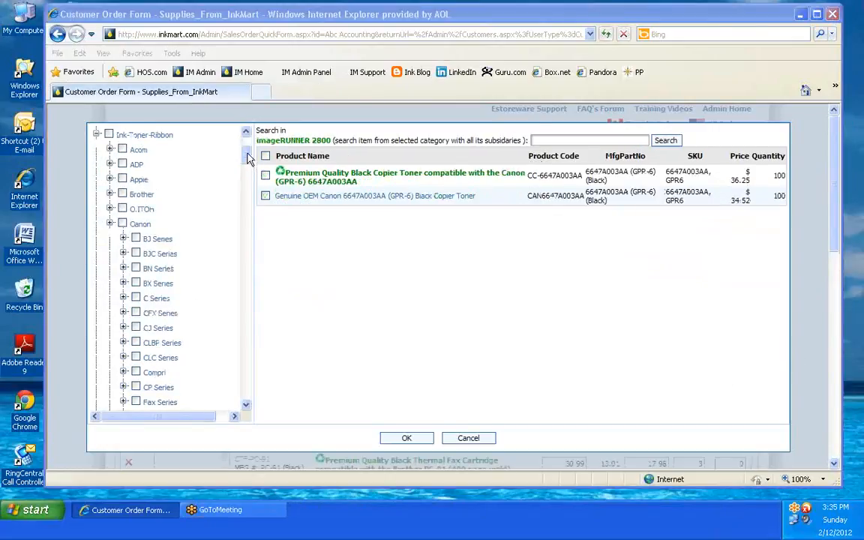
# Step: Select the compatible and genuine Canon 6647A003AA black toners for the imageRUNNER 2800 and add the selection to the order form
pyautogui.moveTo(247, 155); pyautogui.dragTo(247, 199)
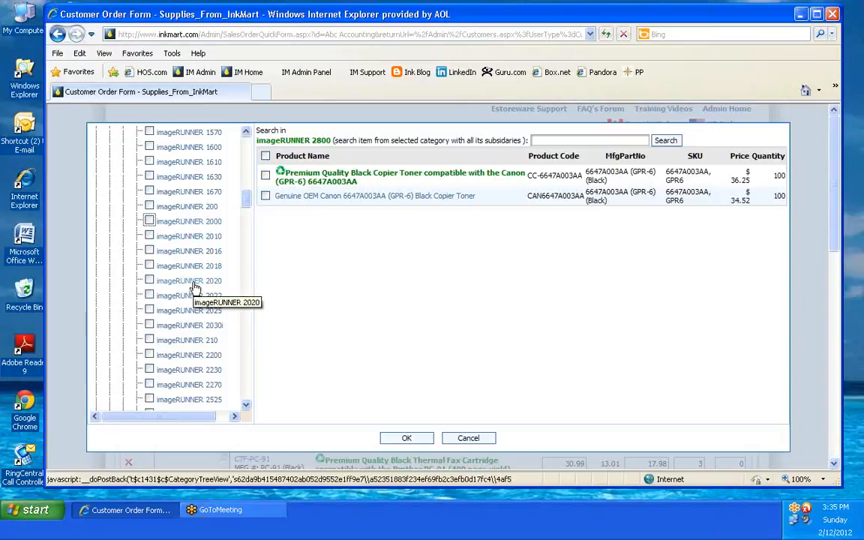
pyautogui.click(265, 176)
pyautogui.click(265, 196)
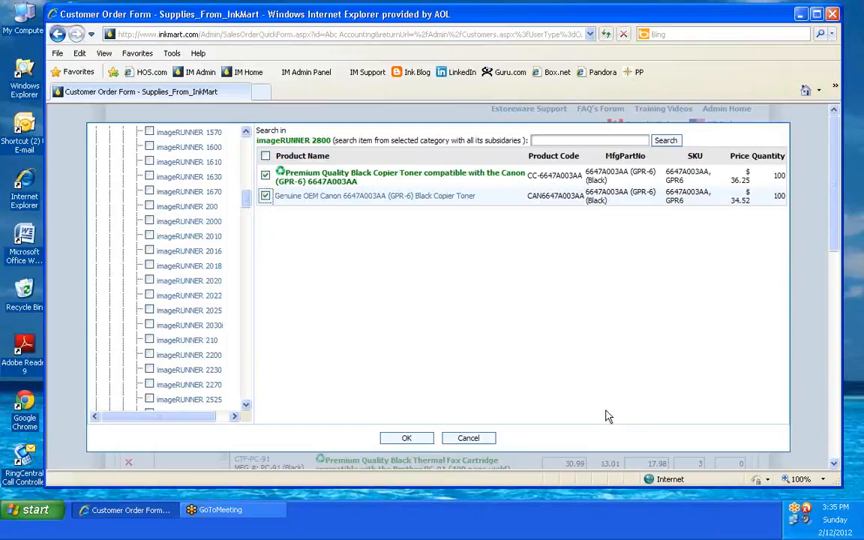
pyautogui.click(411, 441)
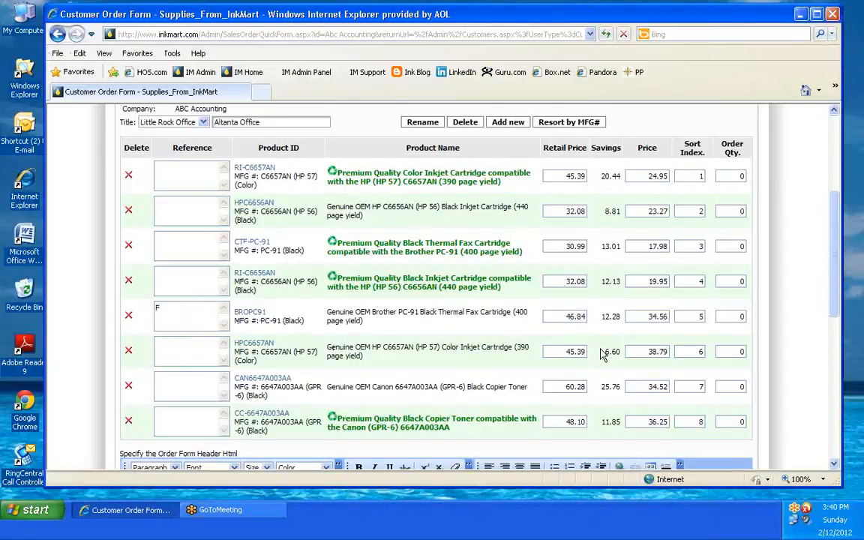
# Step: Enter the references Fax OEM for BROPC91, Main Printer OEM for CAN6647A003AA and Main Printer for CC-6647A003AA
pyautogui.write('a')
pyautogui.write('x OEM')
pyautogui.write('Main F')
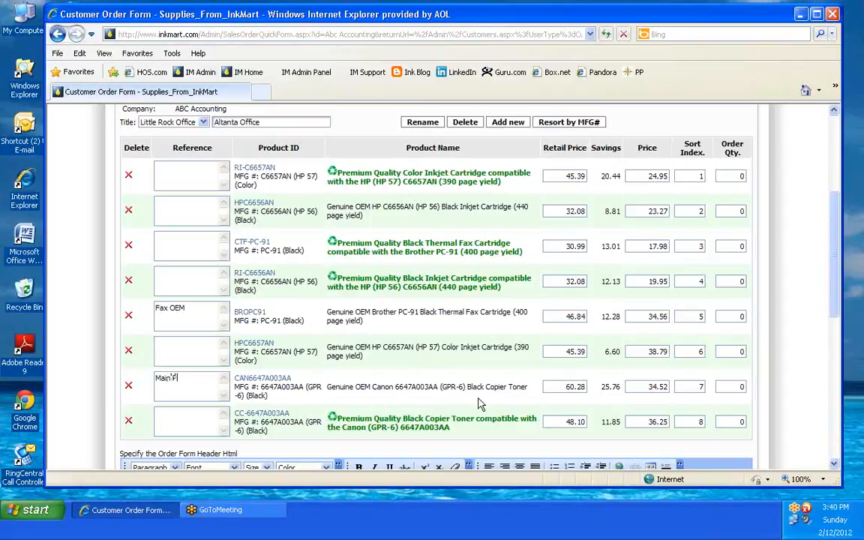
pyautogui.press('BackSpace')
pyautogui.write('Printer OEM')
pyautogui.click(191, 417)
pyautogui.write('Mai')
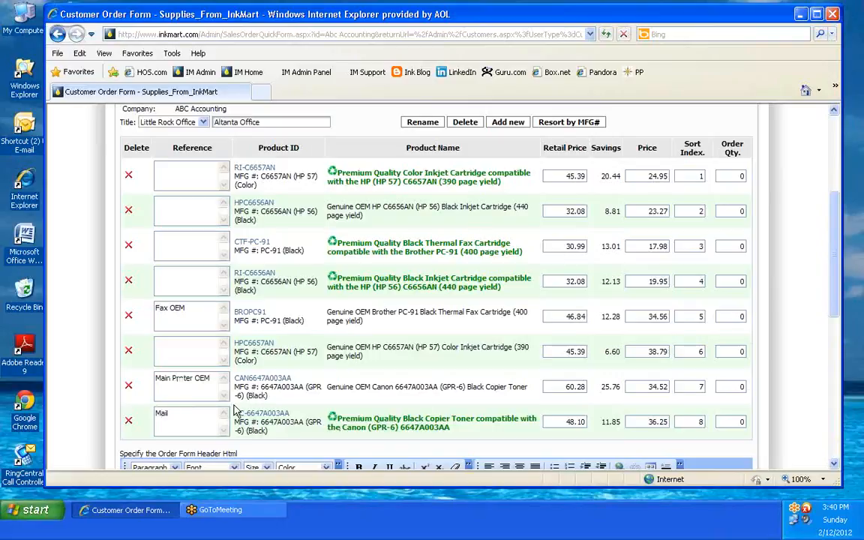
pyautogui.write('n Printer')
# Step: Enter Photo Printer OEM as the reference for HPC6657AN and copy it to HPC6656AN
pyautogui.click(175, 342)
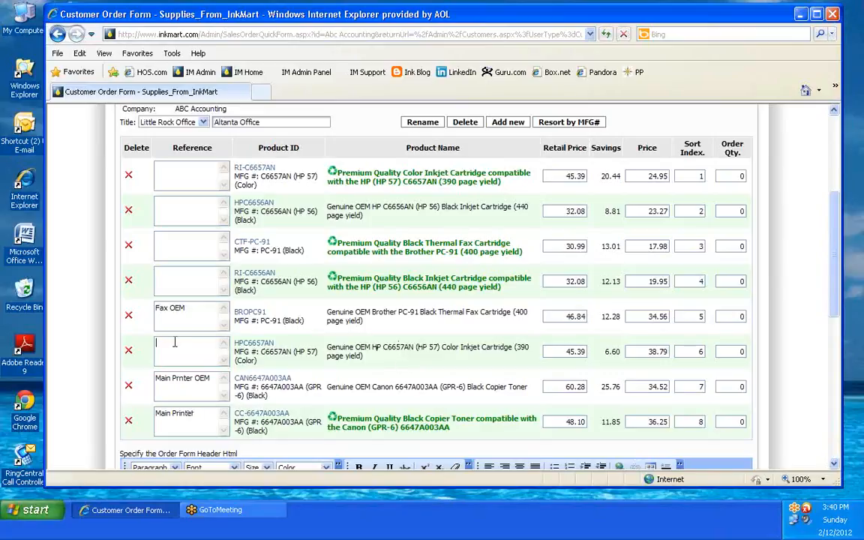
pyautogui.write('Photo Printer')
pyautogui.moveTo(204, 341); pyautogui.dragTo(142, 338)
pyautogui.click(216, 345)
pyautogui.write('OEM')
pyautogui.moveTo(217, 342); pyautogui.dragTo(164, 339)
pyautogui.hotkey('ctrl', 'c')
pyautogui.rightClick(164, 340)
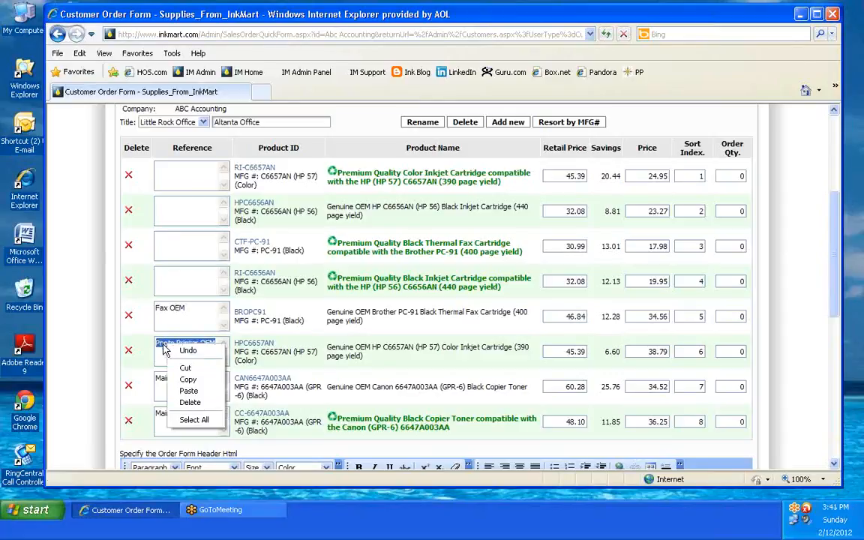
pyautogui.click(188, 380)
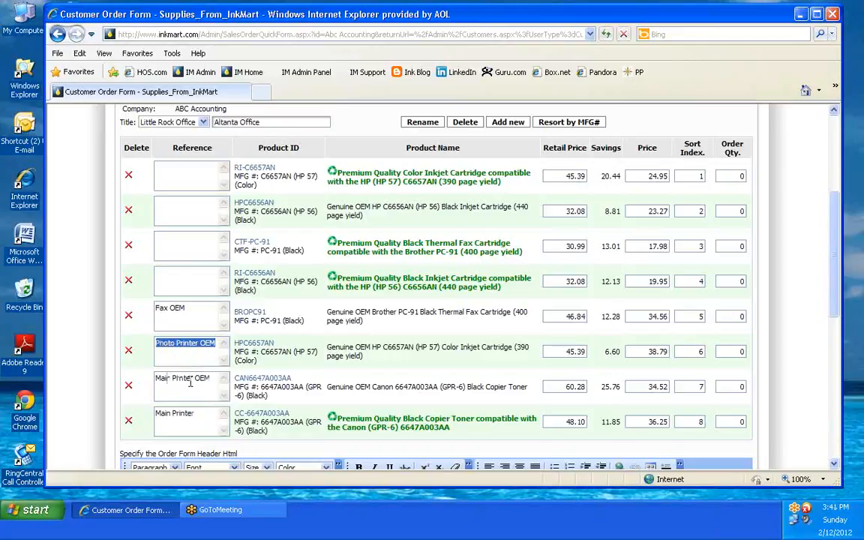
pyautogui.click(177, 212)
pyautogui.rightClick(195, 213)
pyautogui.click(216, 260)
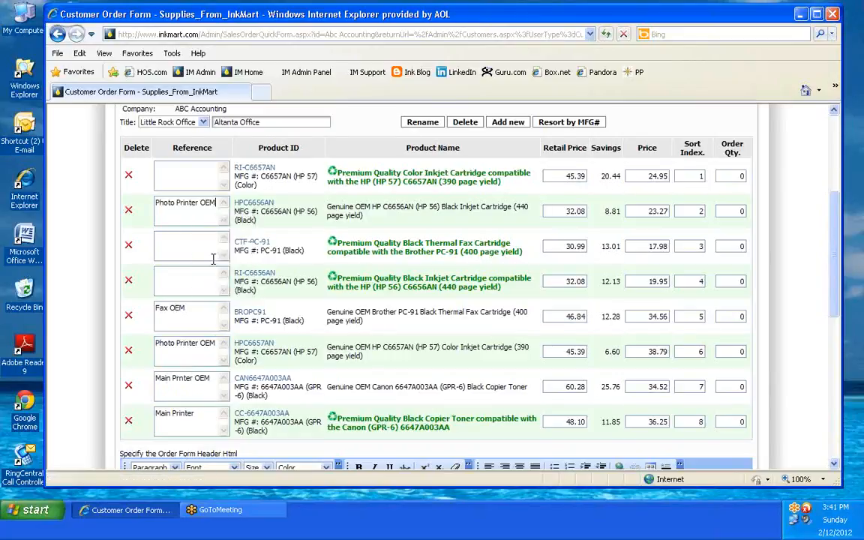
# Step: Enter Photo Printer as the reference for RI-C6657AN and copy it to RI-C6656AN
pyautogui.click(170, 166)
pyautogui.write('Photo Printer')
pyautogui.moveTo(157, 168); pyautogui.dragTo(200, 167)
pyautogui.hotkey('ctrl', 'c')
pyautogui.rightClick(179, 169)
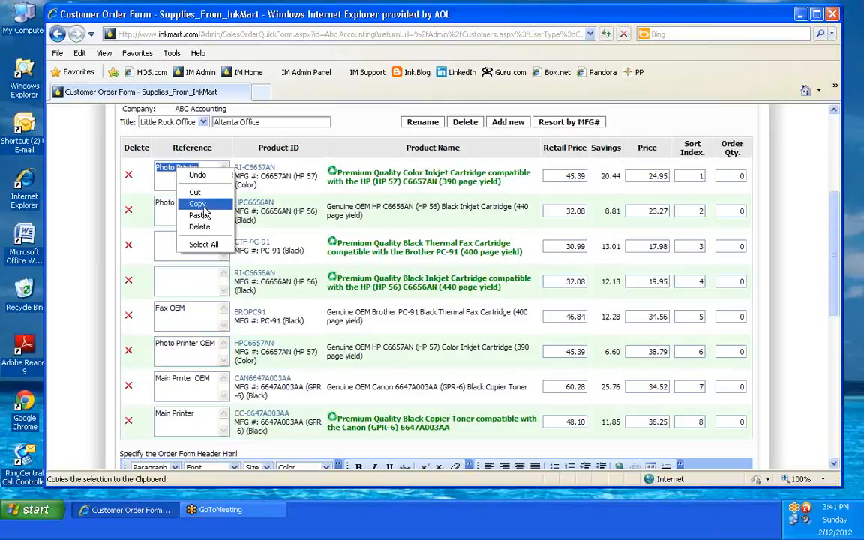
pyautogui.click(197, 204)
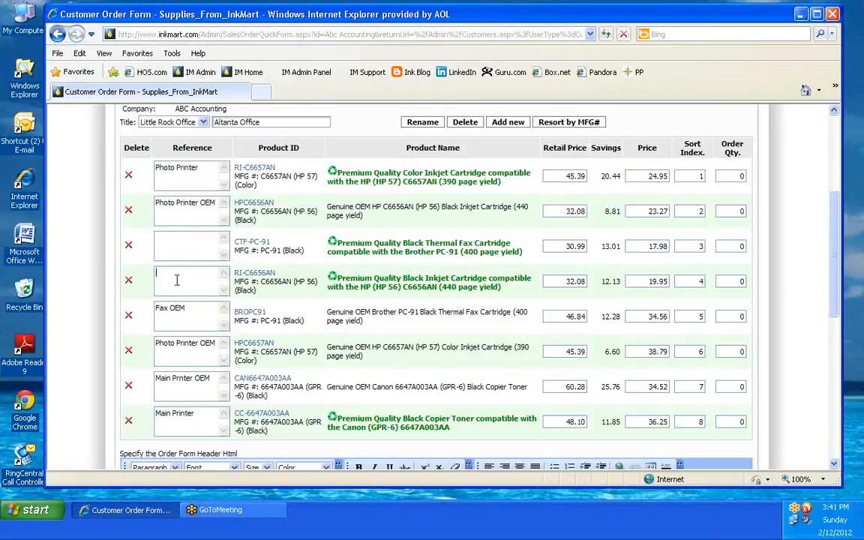
pyautogui.rightClick(178, 279)
pyautogui.click(199, 330)
# Step: Enter the reference Fax for CTF-PC-91 and set the sort index of CC-6647A003AA to 4
pyautogui.click(184, 241)
pyautogui.click(704, 281)
pyautogui.write('4')
pyautogui.click(697, 421)
pyautogui.write('4')
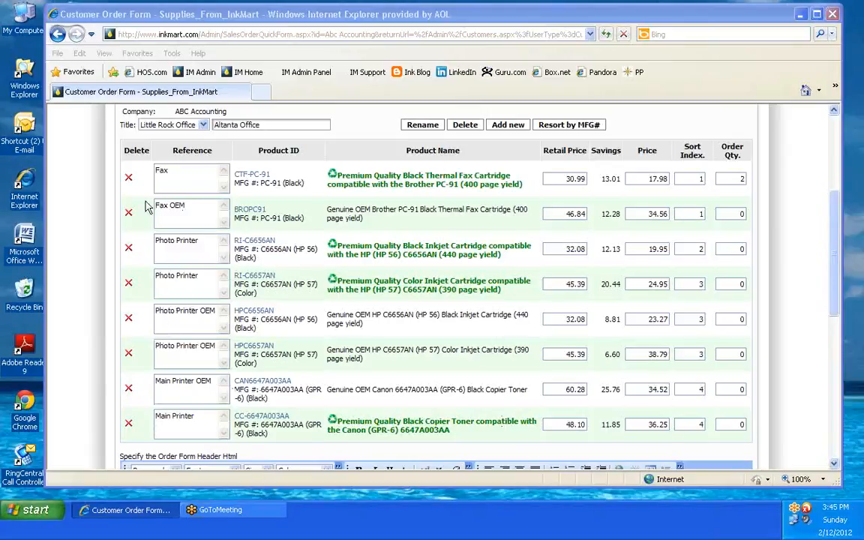
# Step: Review the references, sorting and prices of the Little Rock Office products in the admin form and the customer's order form
pyautogui.doubleClick(174, 241)
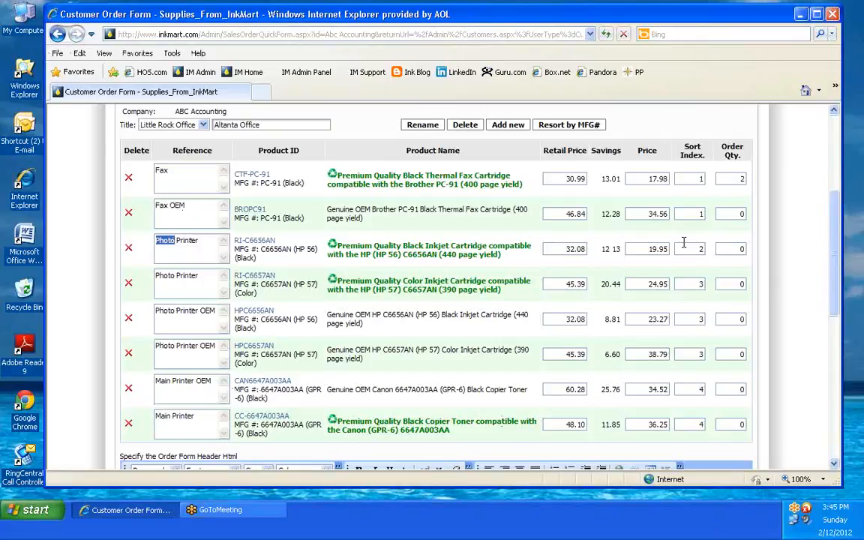
pyautogui.click(54, 292)
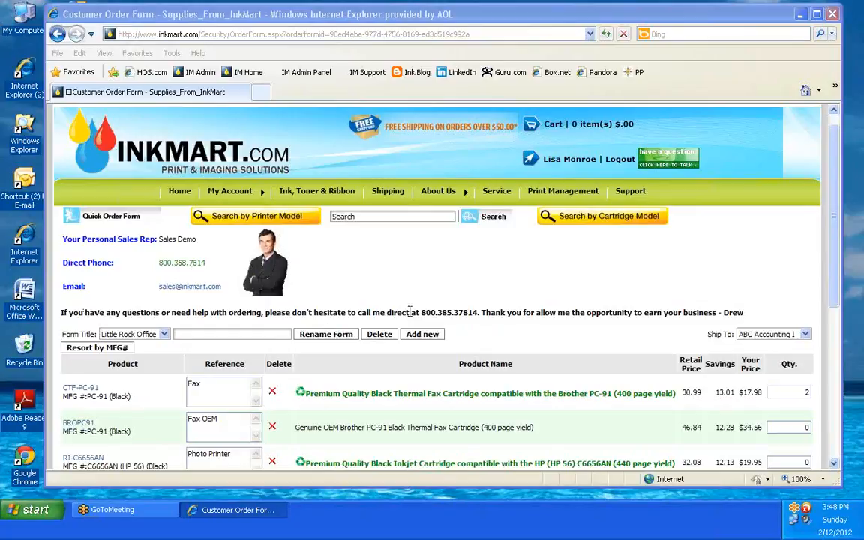
pyautogui.moveTo(831, 187); pyautogui.dragTo(830, 310)
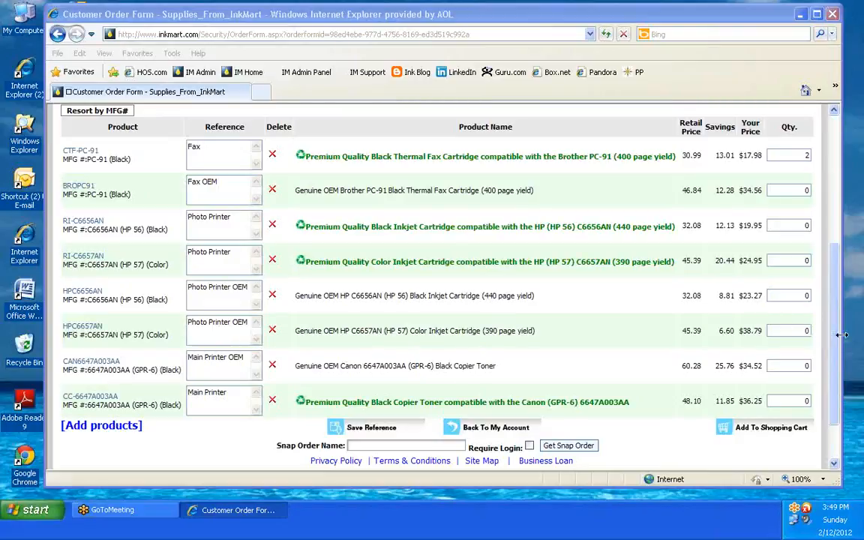
pyautogui.moveTo(836, 337); pyautogui.dragTo(831, 227)
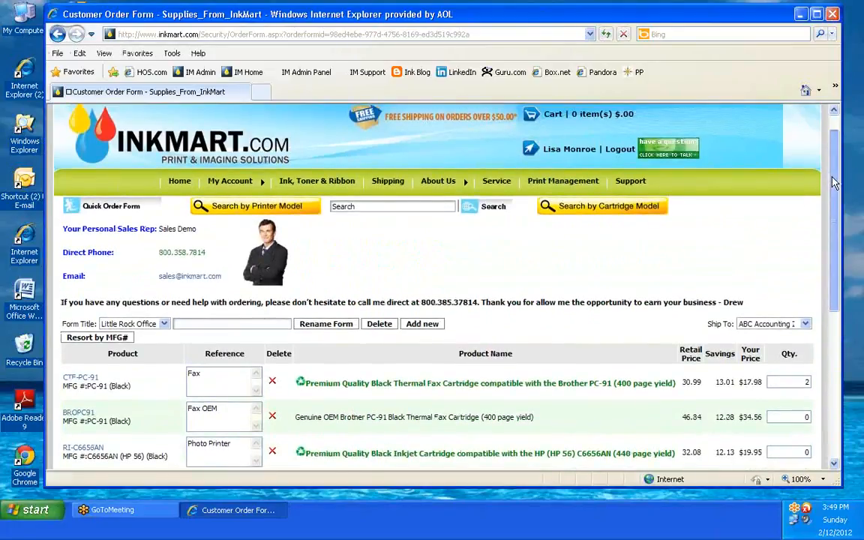
pyautogui.scroll(-5, 766, 228)
pyautogui.scroll(-3, 819, 275)
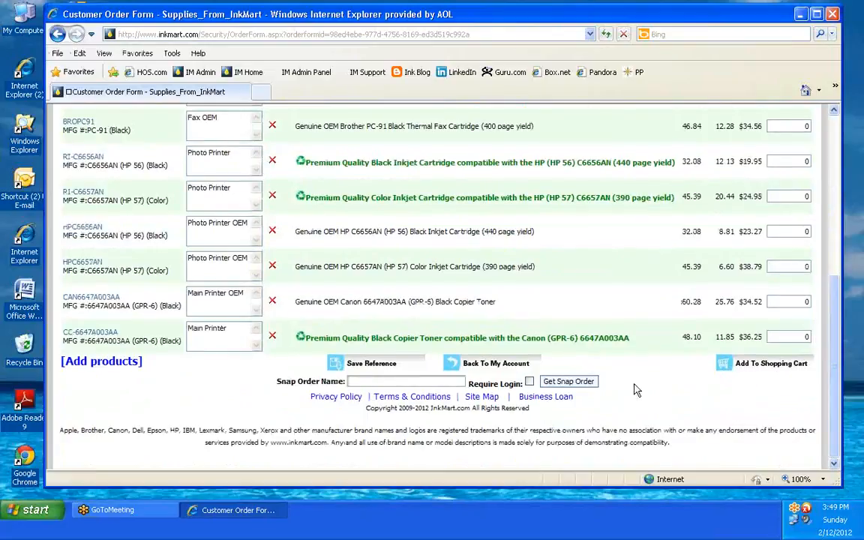
# Step: Get the Snap Order for the Little Rock Office form and save it to the Desktop as Little Rock Office.exe
pyautogui.click(588, 383)
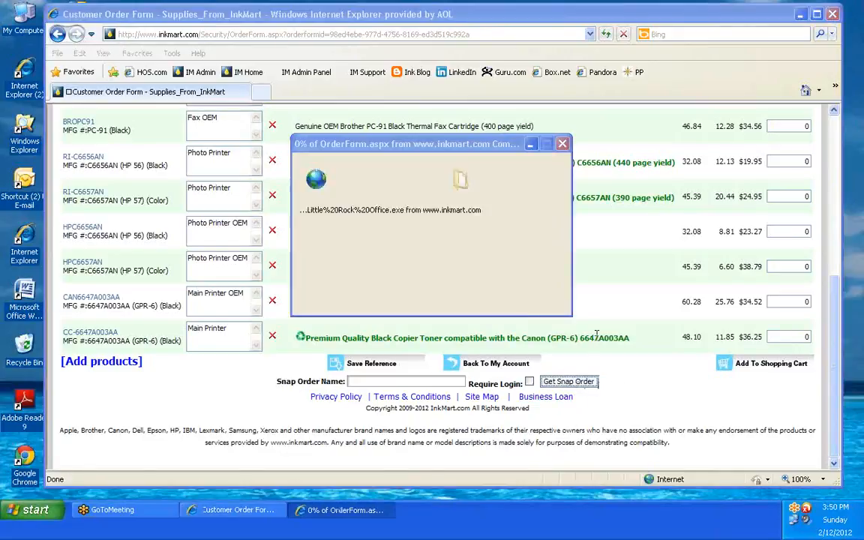
pyautogui.click(471, 267)
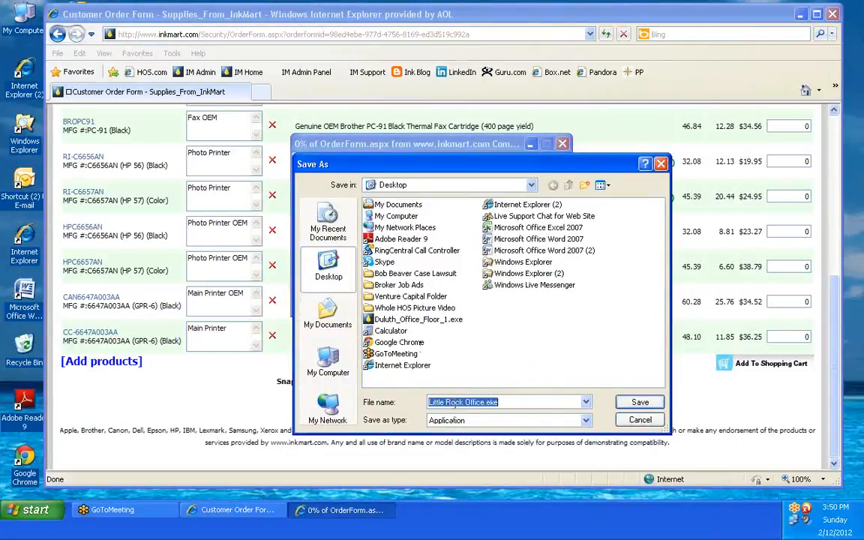
pyautogui.click(630, 402)
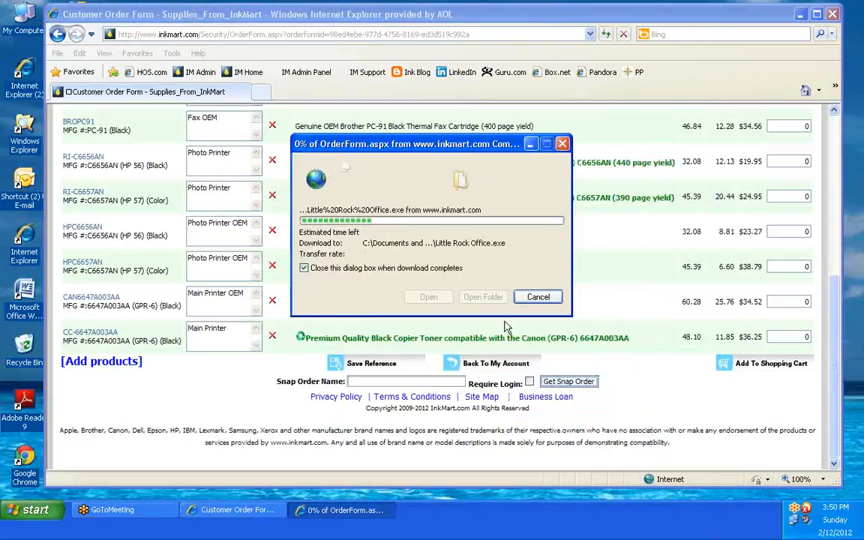